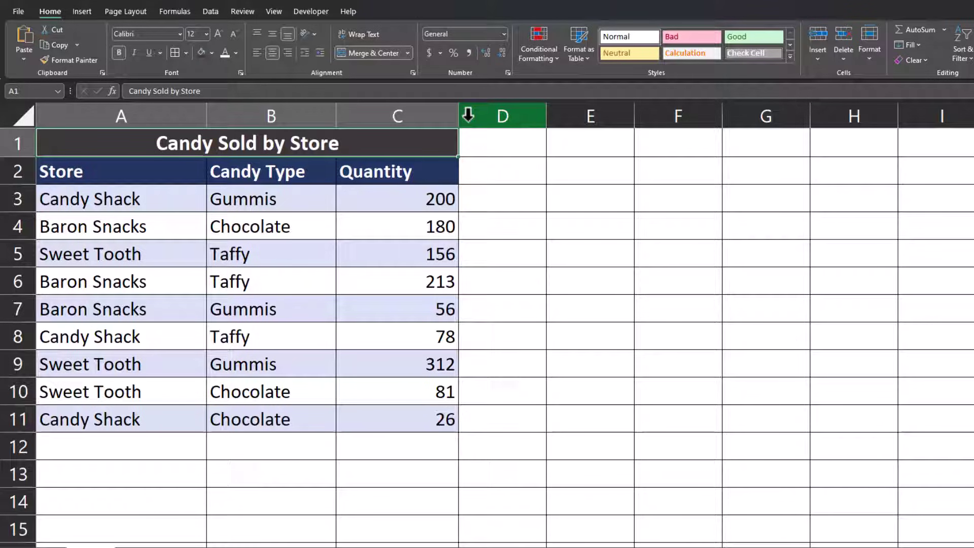
Select columns D through XFD, then dismiss the column menu without hiding anything.
left_click(472, 116)
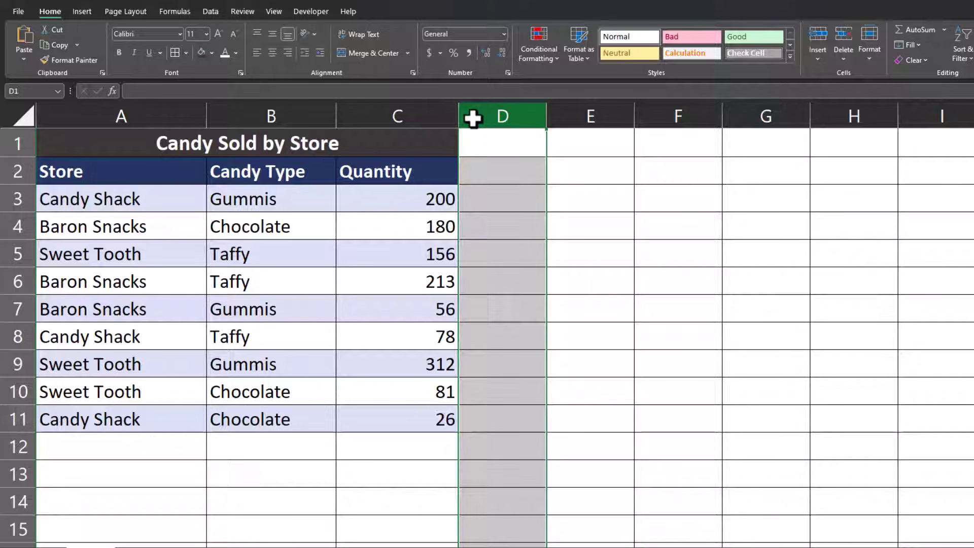
key("ctrl+shift+Right")
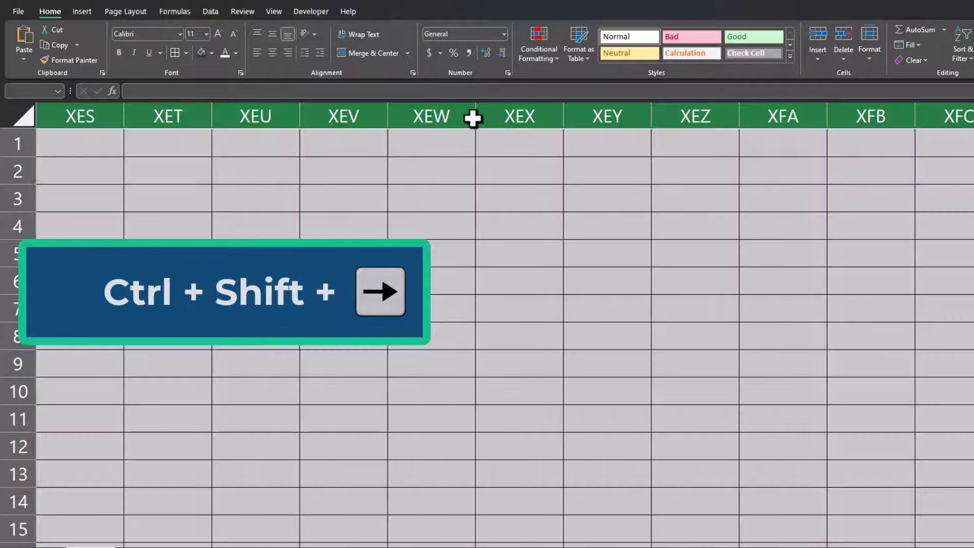
right_click(520, 116)
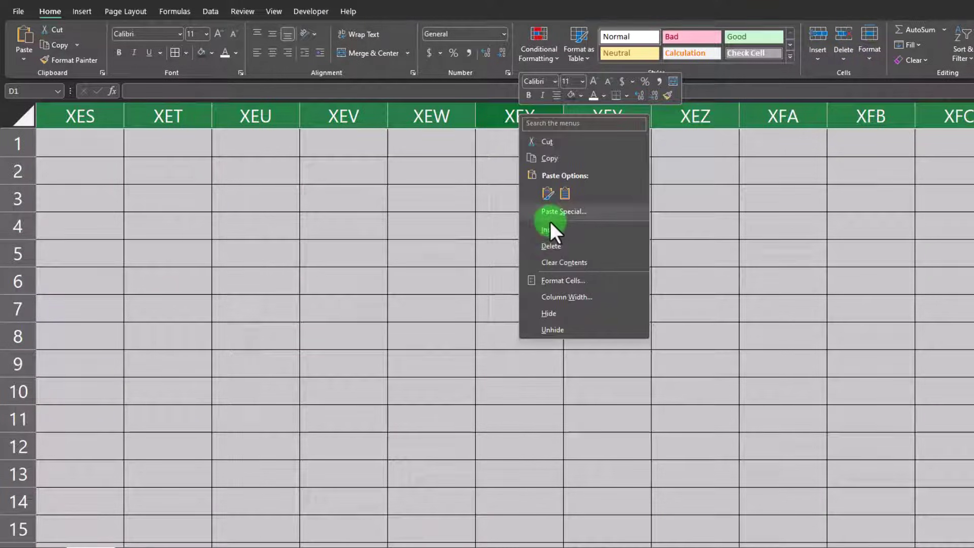
left_click(553, 245)
Reselect columns D through XFD and hide them.
left_click(503, 116)
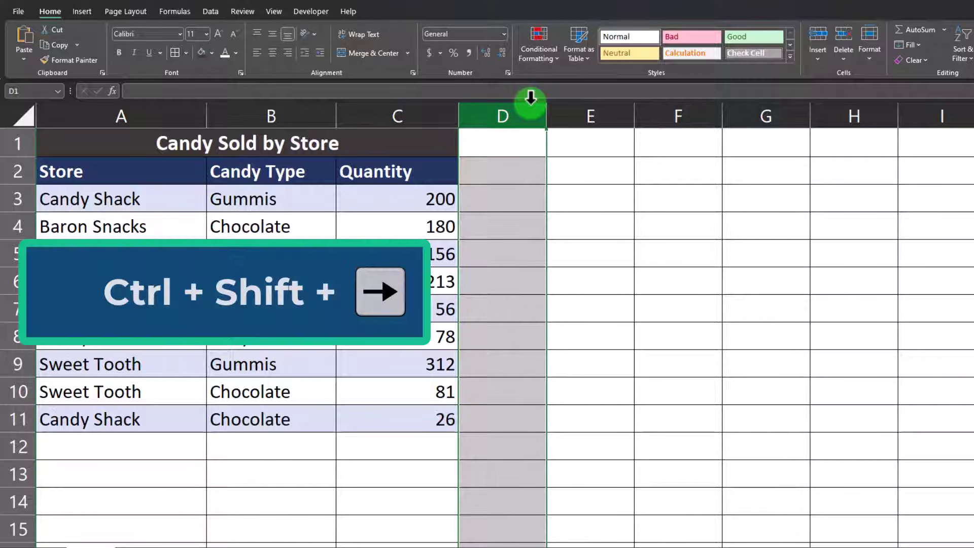
key("ctrl+shift+Right")
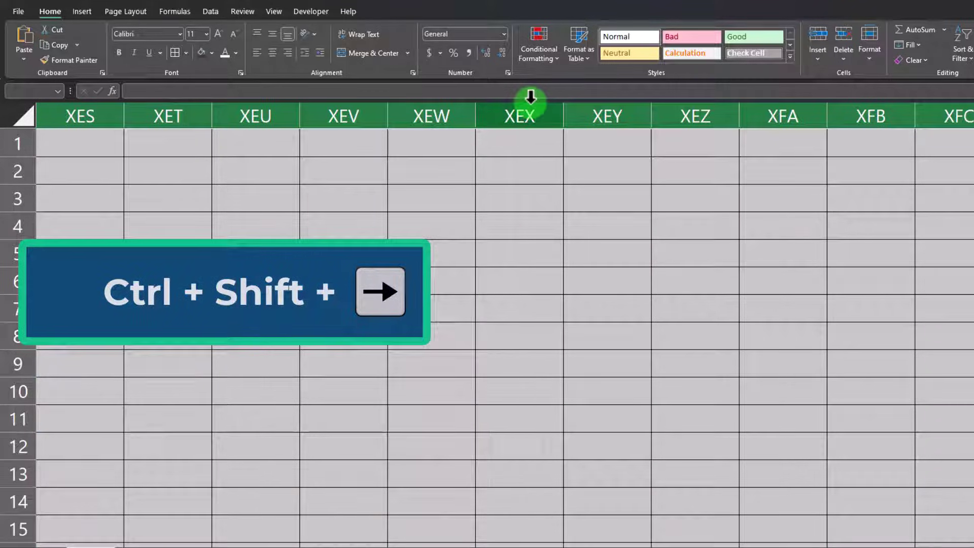
right_click(540, 116)
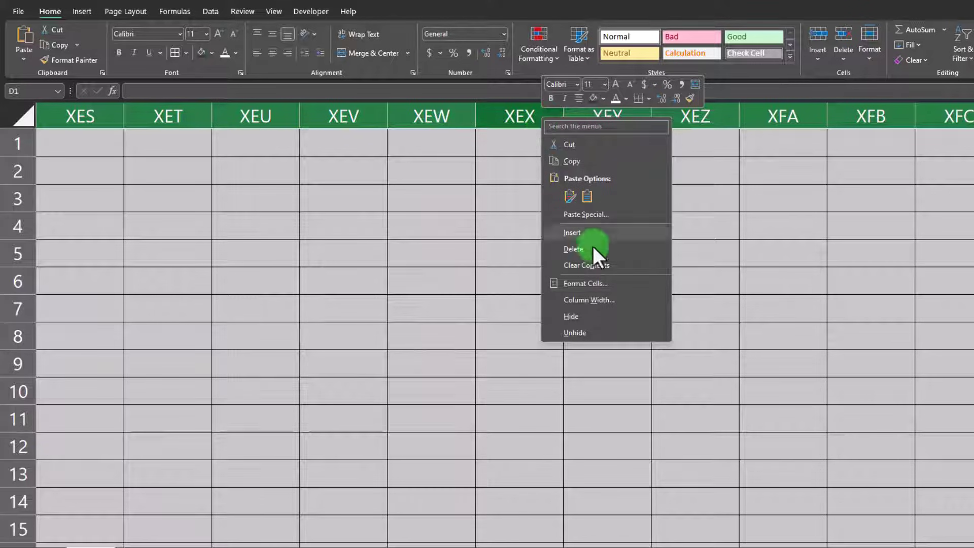
left_click(583, 315)
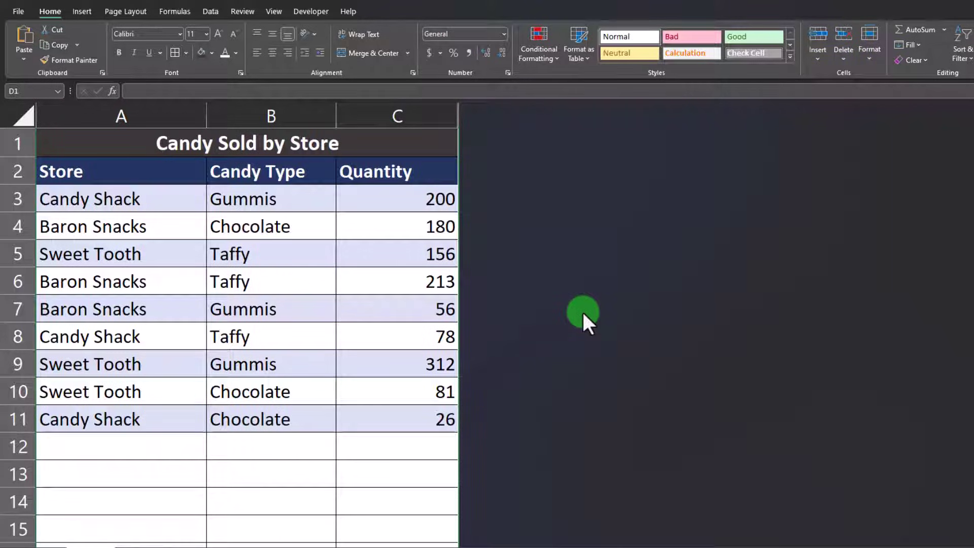
Hide row 12 through the last worksheet row, leaving rows 1–11 visible.
left_click(8, 445)
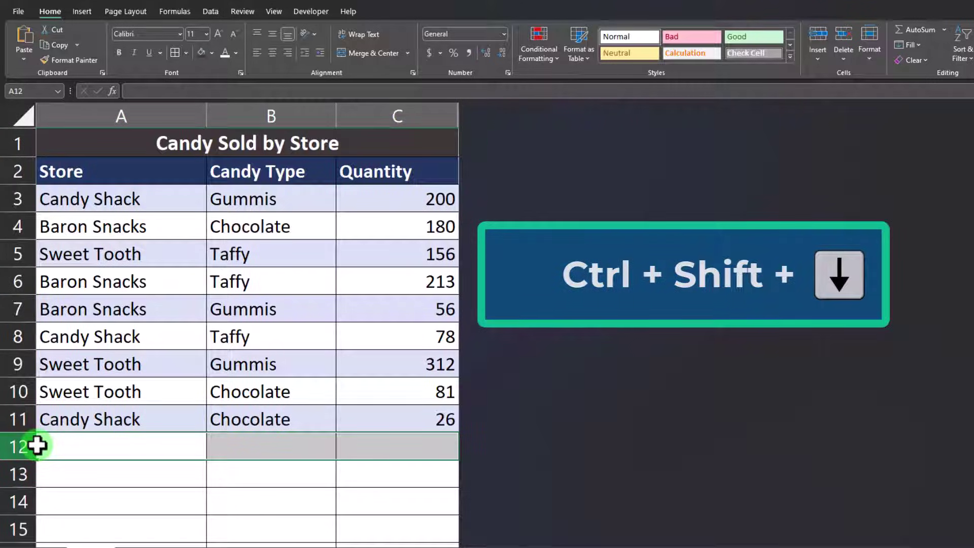
key("ctrl+shift+Down")
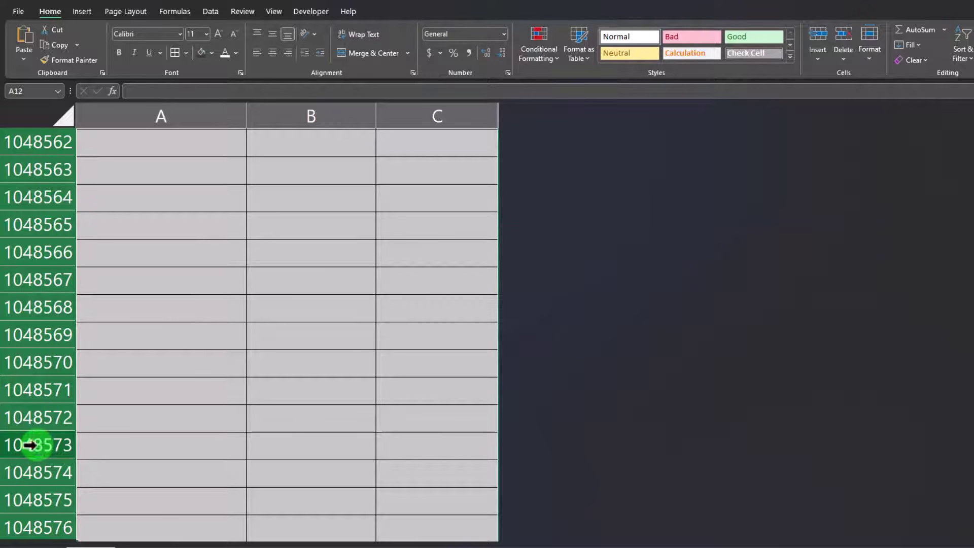
right_click(37, 444)
left_click(95, 419)
left_click(179, 227)
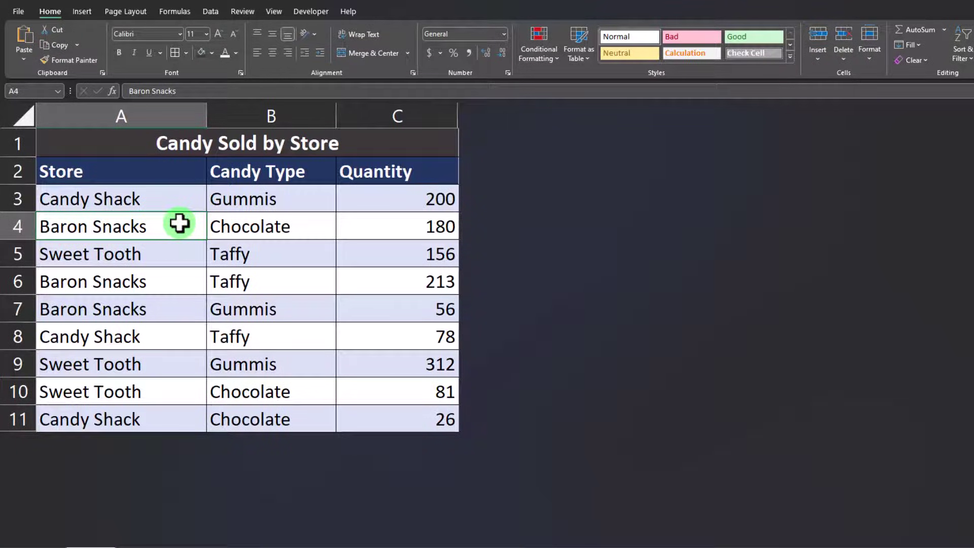
Select the entire sheet and unhide all hidden columns.
left_click(123, 183)
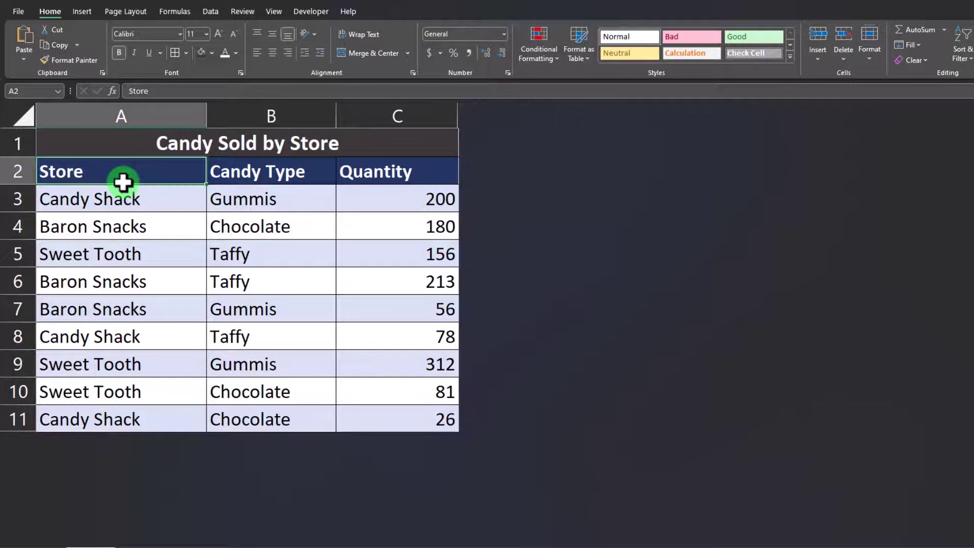
left_click(27, 118)
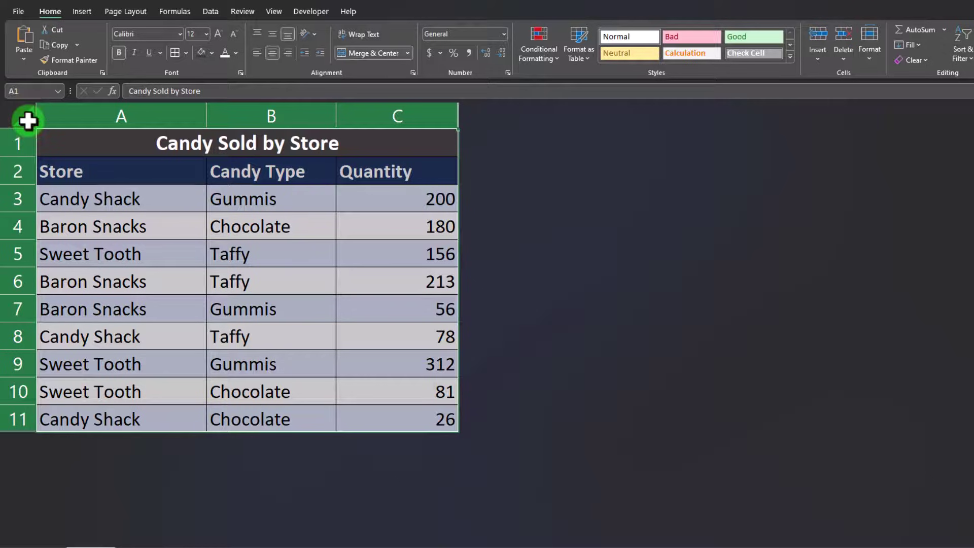
right_click(59, 119)
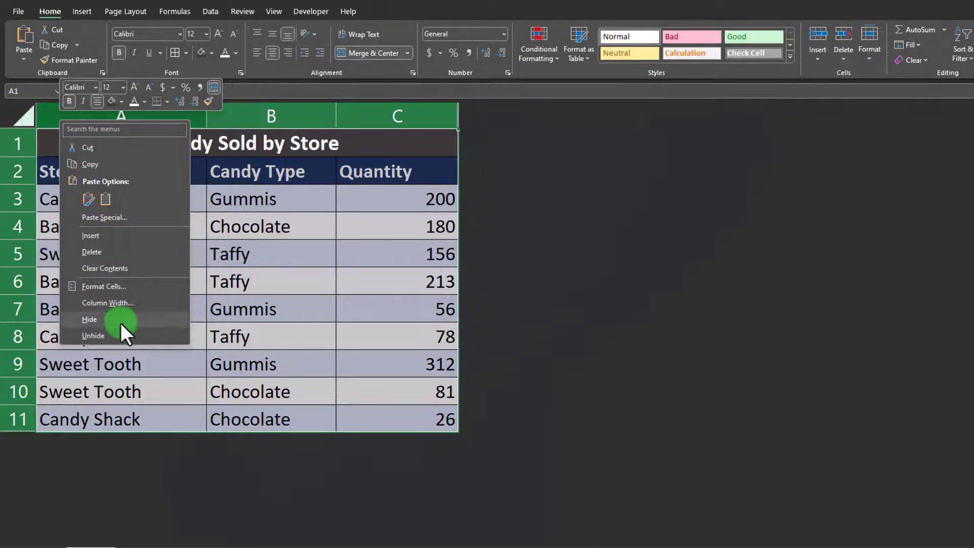
left_click(119, 336)
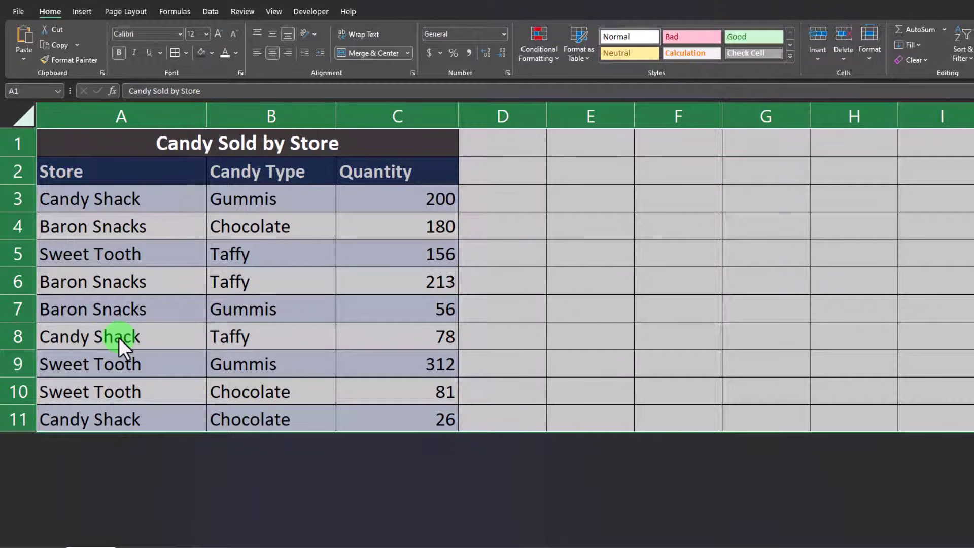
Unhide all hidden rows, then select cell A8 to clear the selection.
right_click(25, 141)
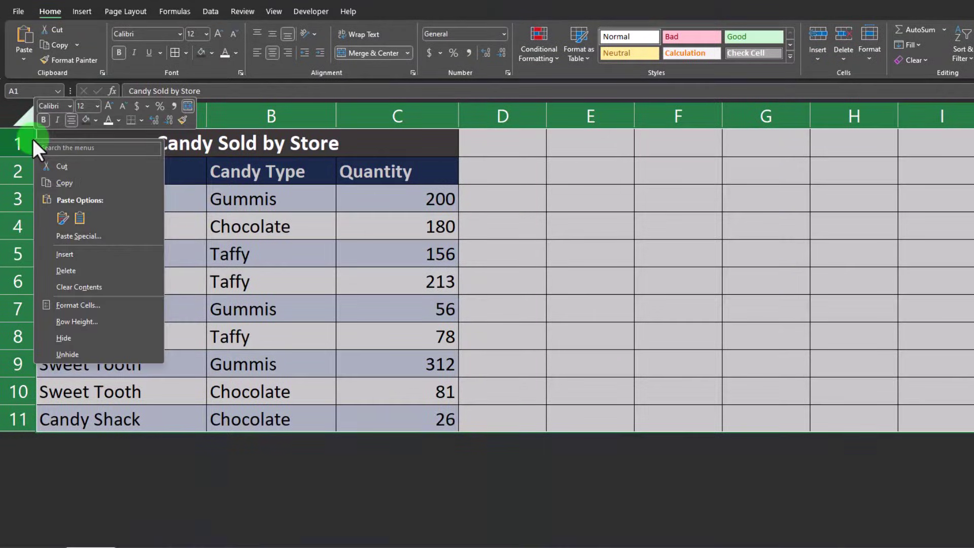
left_click(100, 349)
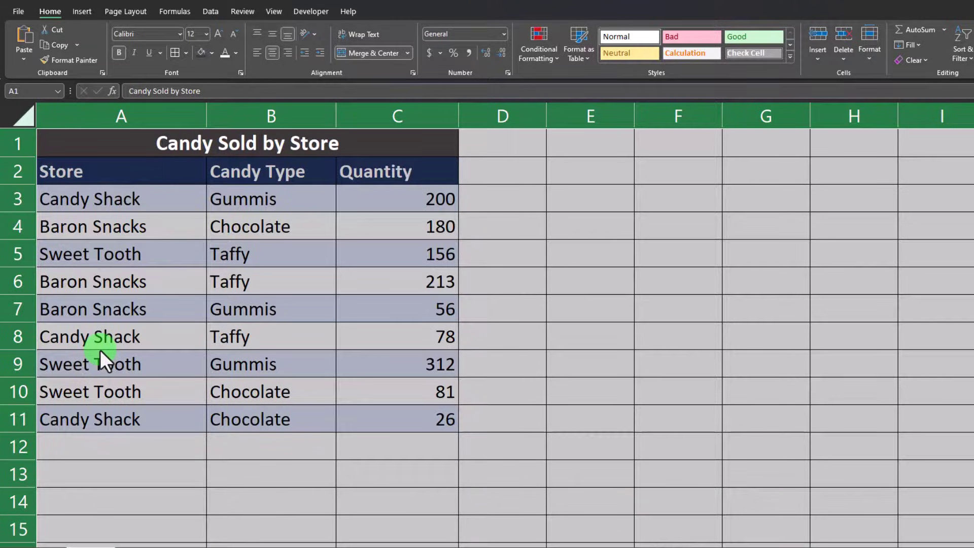
left_click(107, 341)
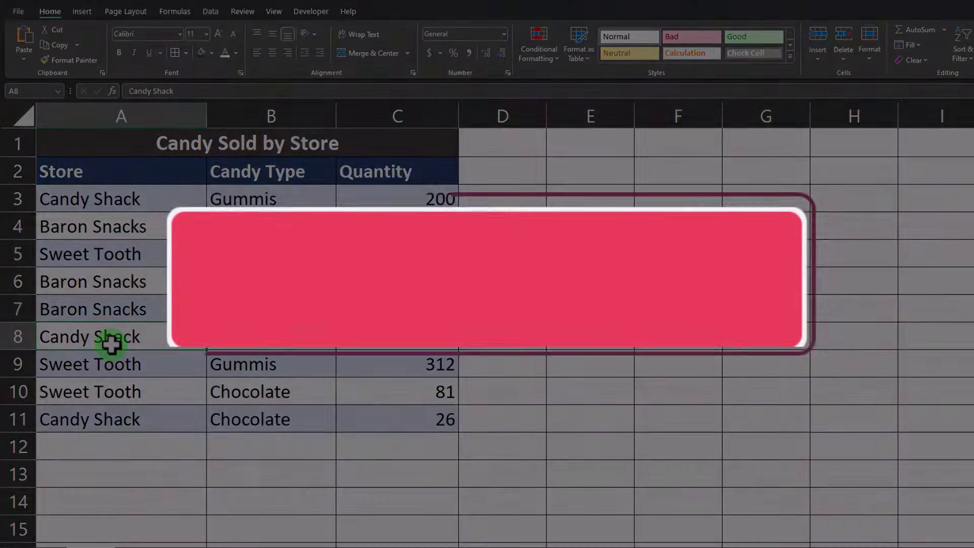